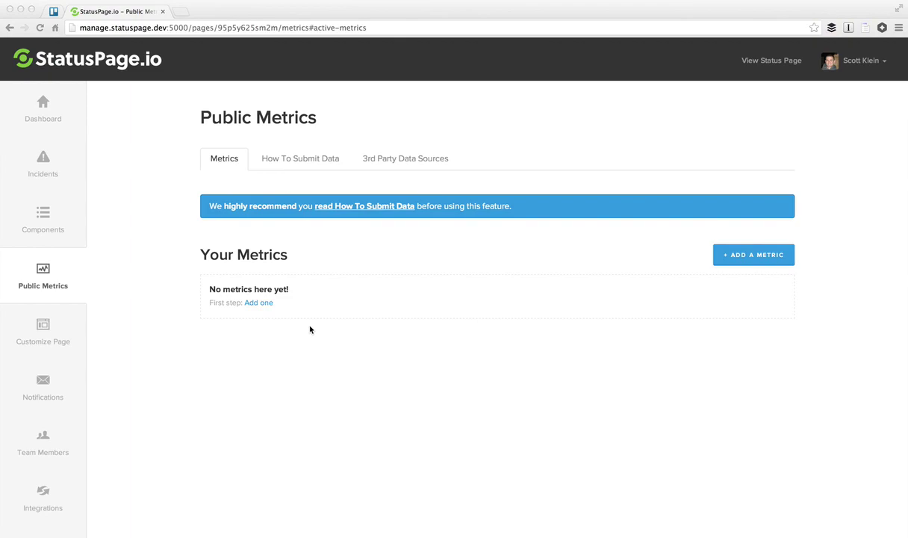
Step: Show the 3rd Party Data Sources for public metrics, where Pingdom is already linked
click(396, 160)
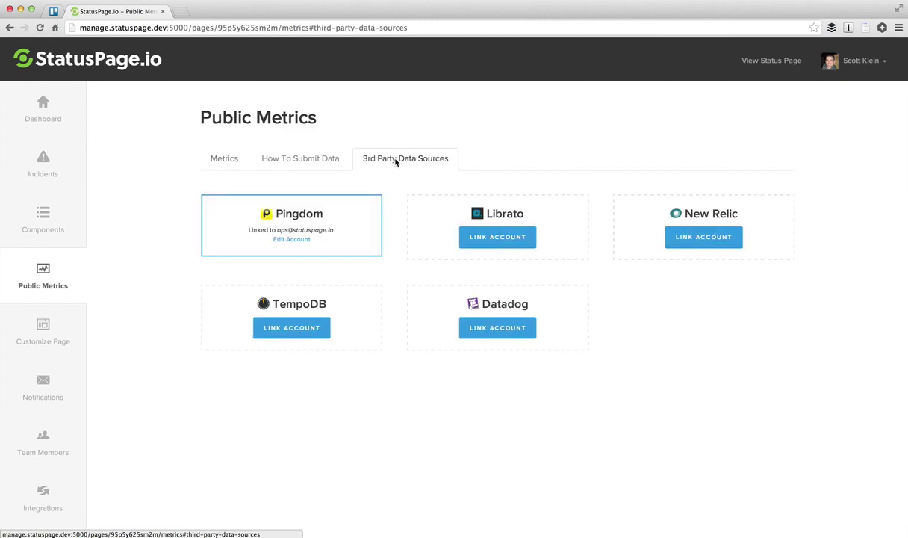
Step: Link the Librato account by entering its login email and pasting the API token
click(489, 239)
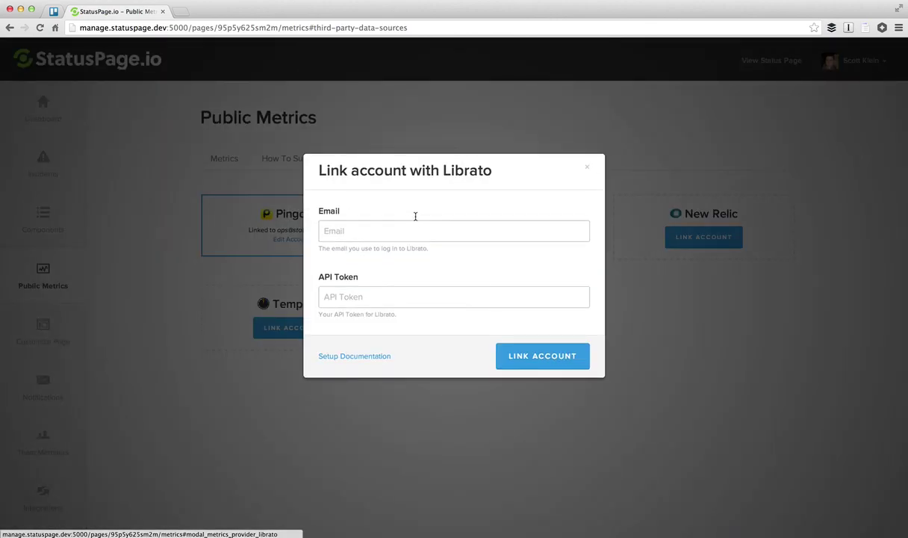
click(357, 233)
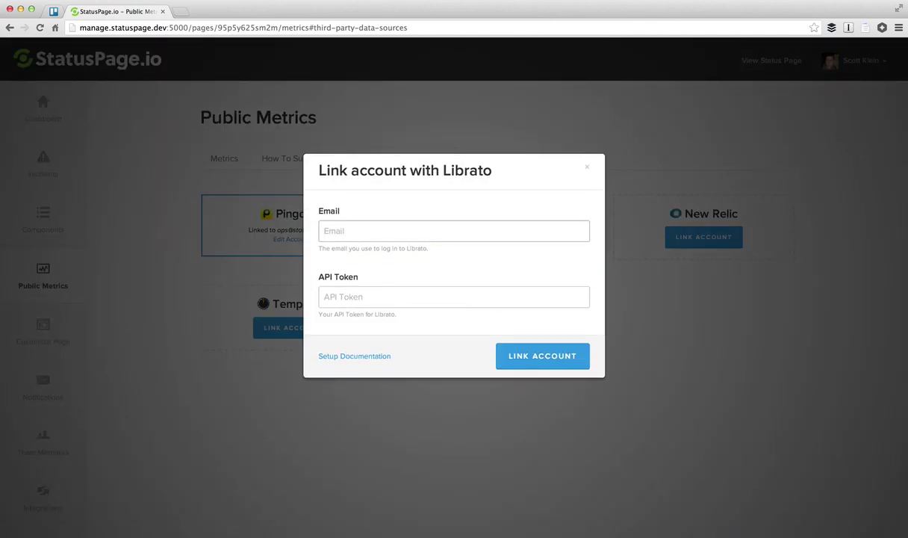
click(326, 297)
key(super+v)
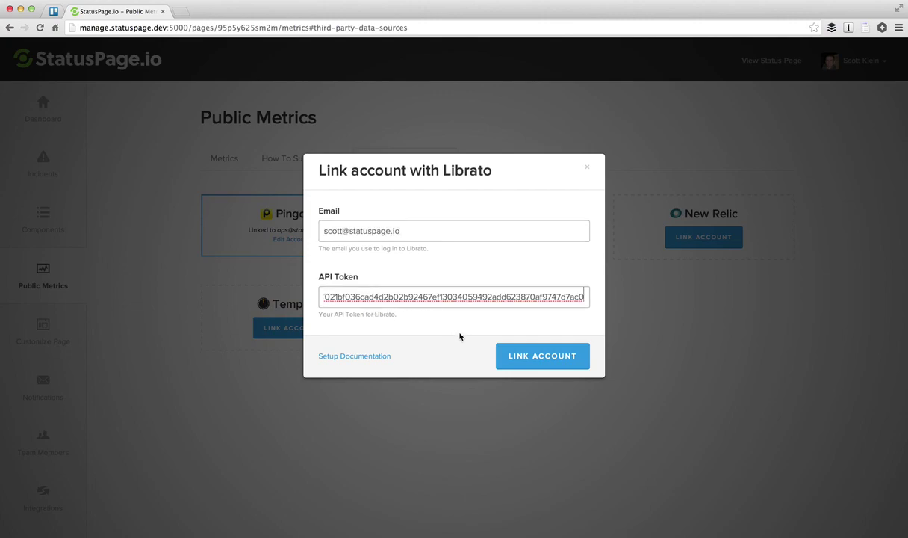
click(526, 357)
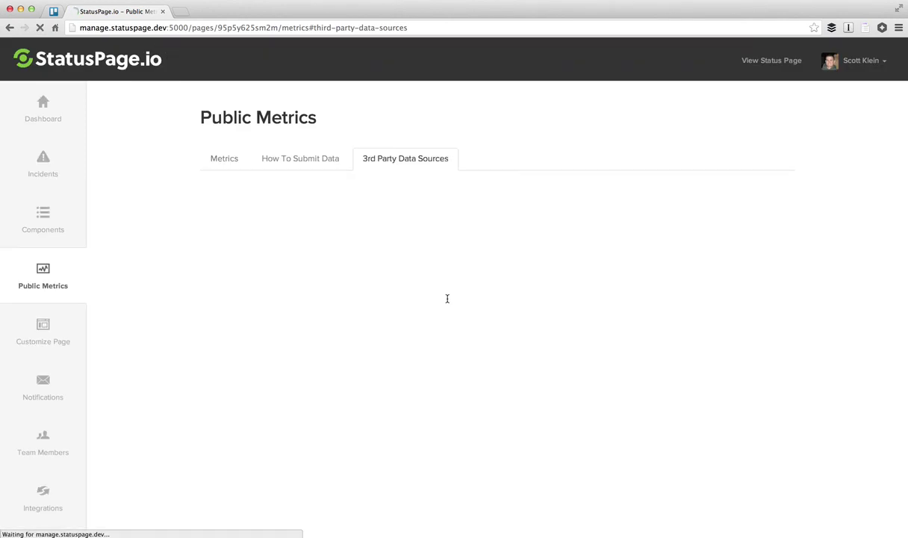
Step: Start a new public metric using Pingdom's Production Hosted check as the data source
click(215, 163)
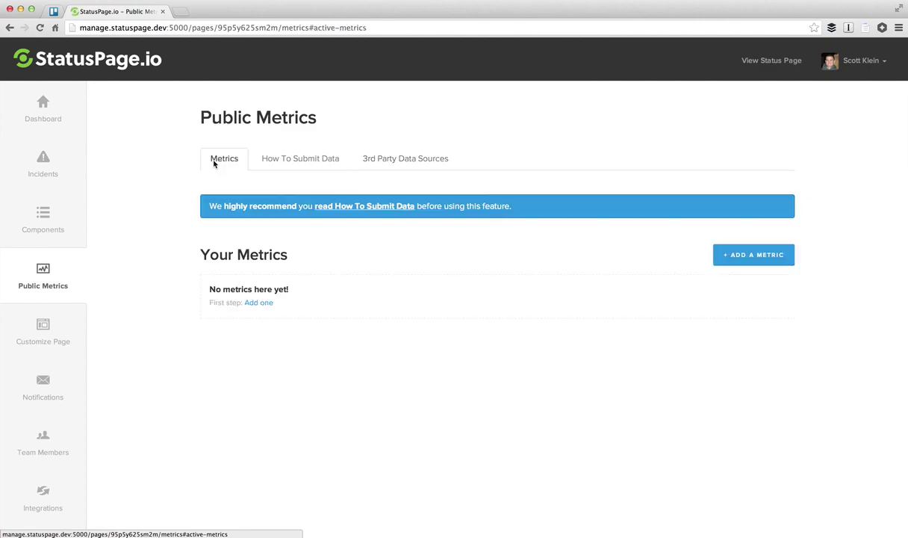
click(257, 305)
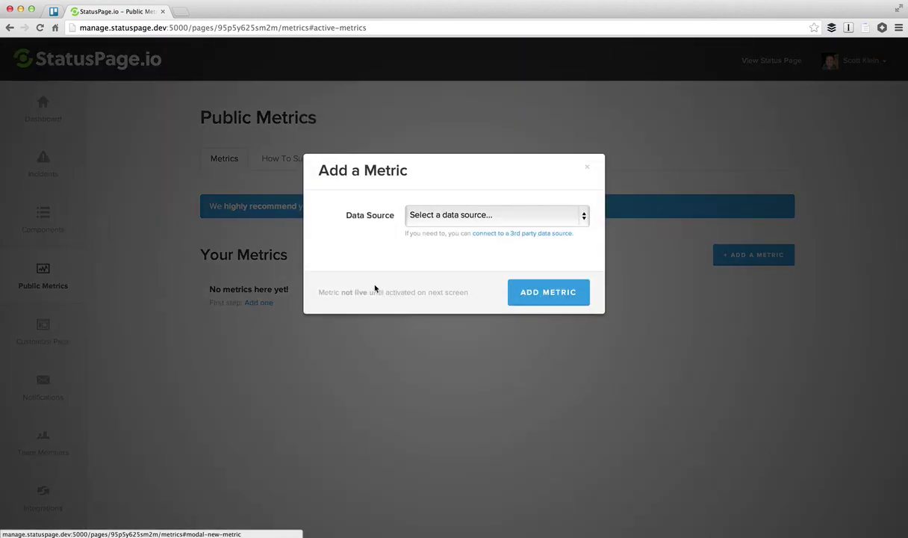
click(450, 214)
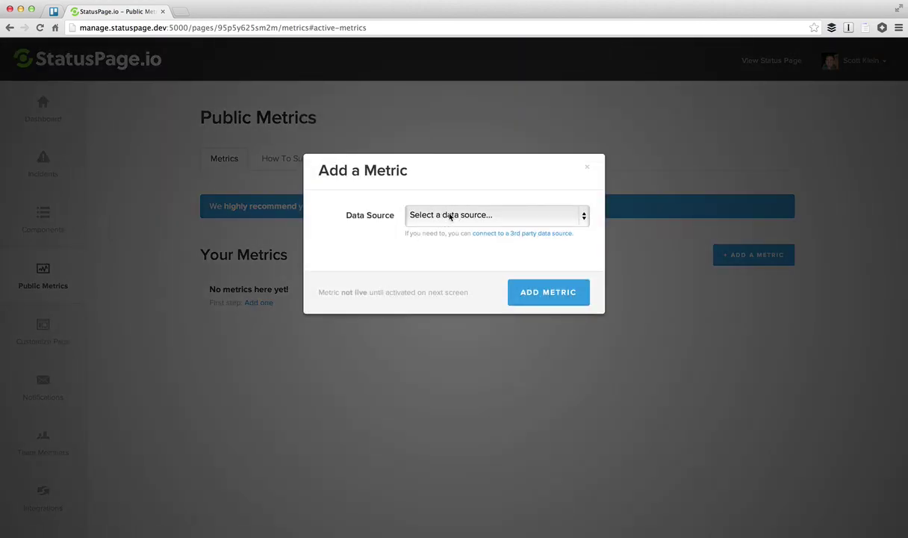
key(Escape)
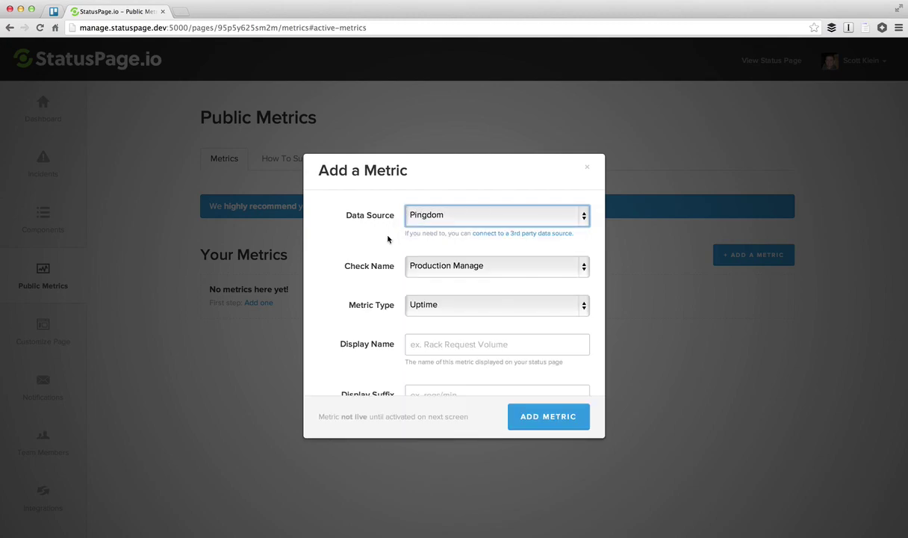
click(461, 268)
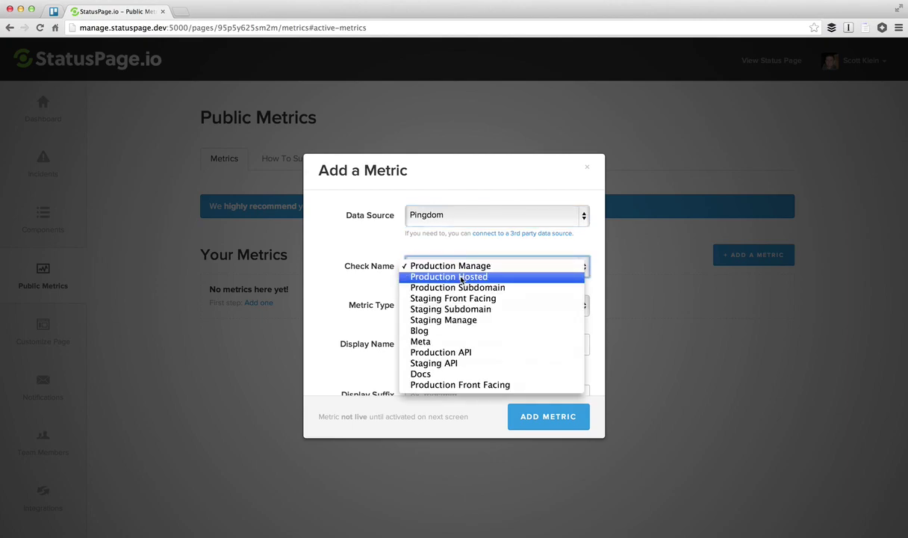
key(Escape)
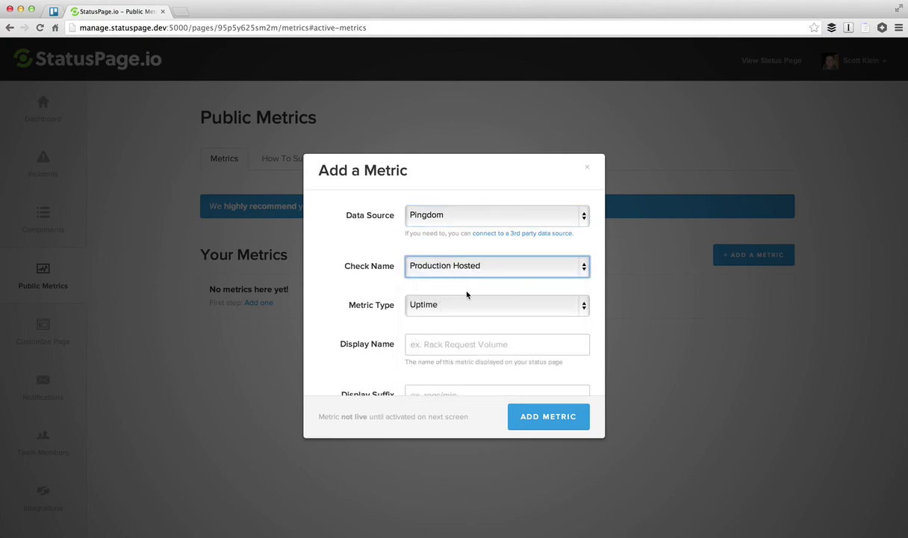
Step: Name the metric 'Hosted Pages Uptime' with a % suffix and create it
click(443, 346)
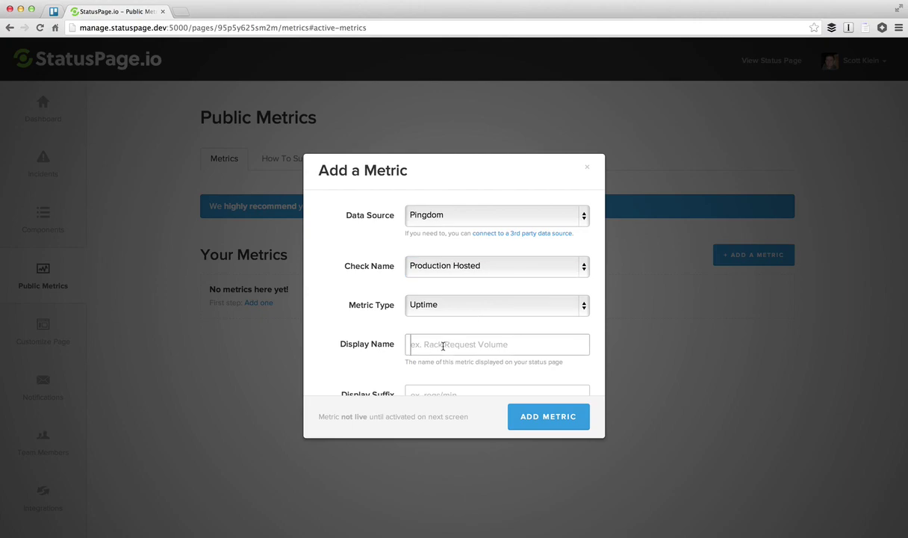
text(Hosted Pa)
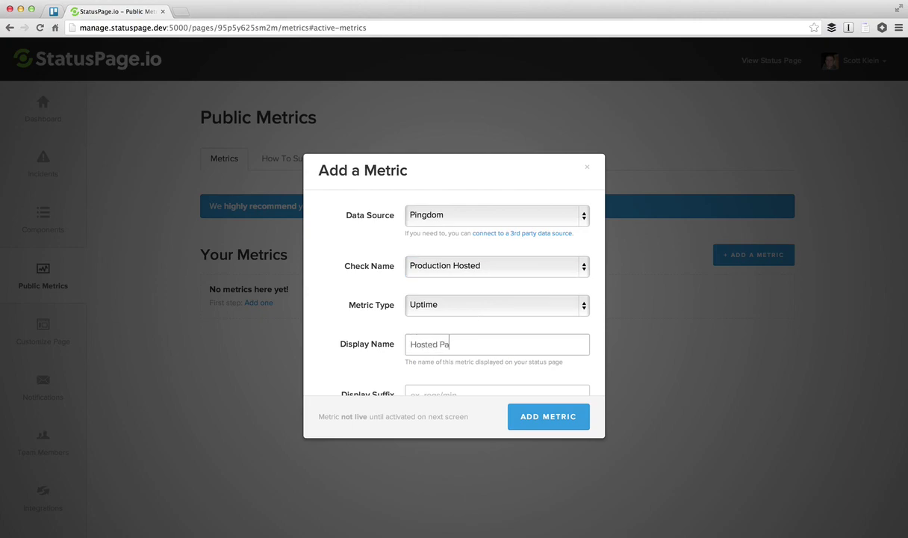
text(ges Uptime)
key(Tab)
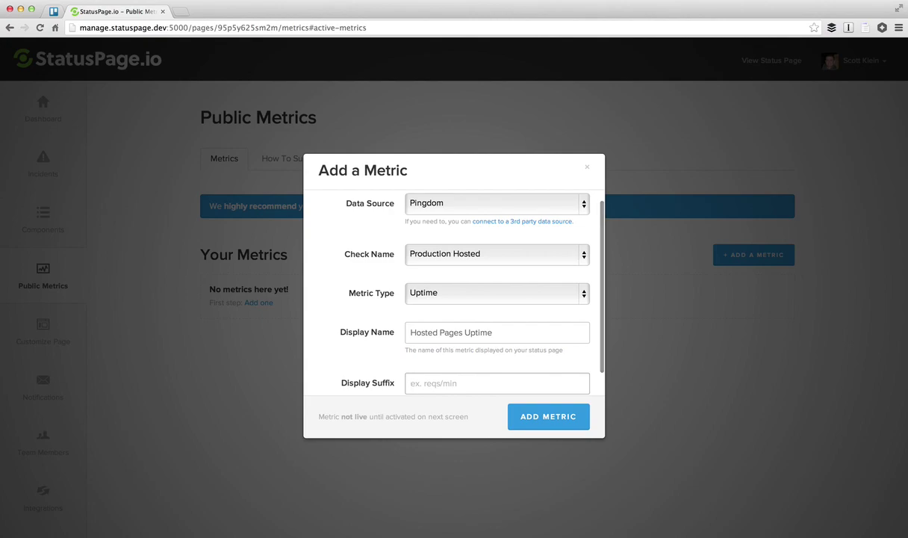
text(%)
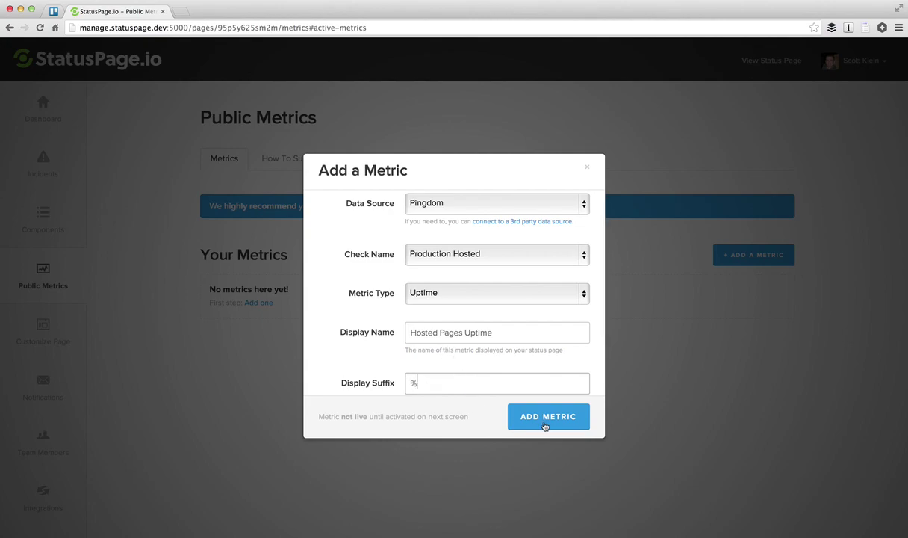
click(550, 422)
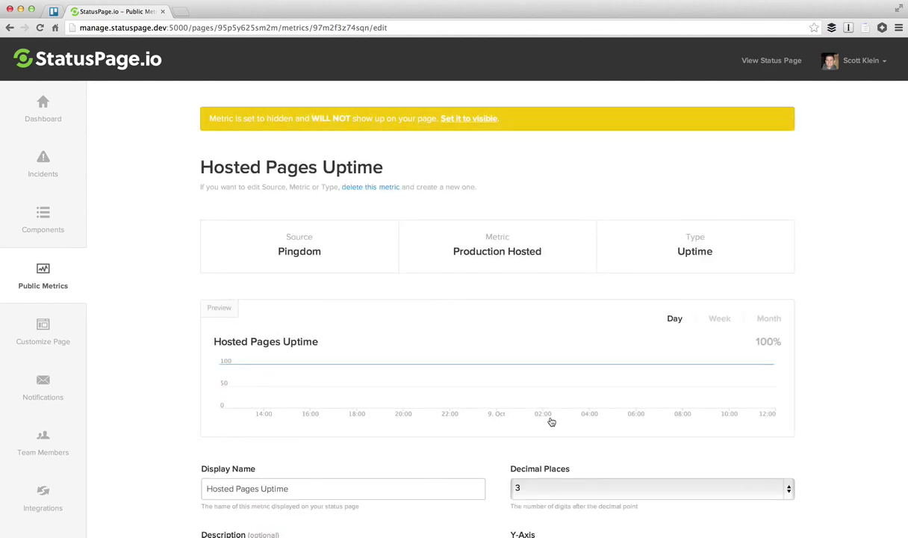
Step: Preview Hosted Pages Uptime over the past week and month, then return to Public Metrics
click(720, 321)
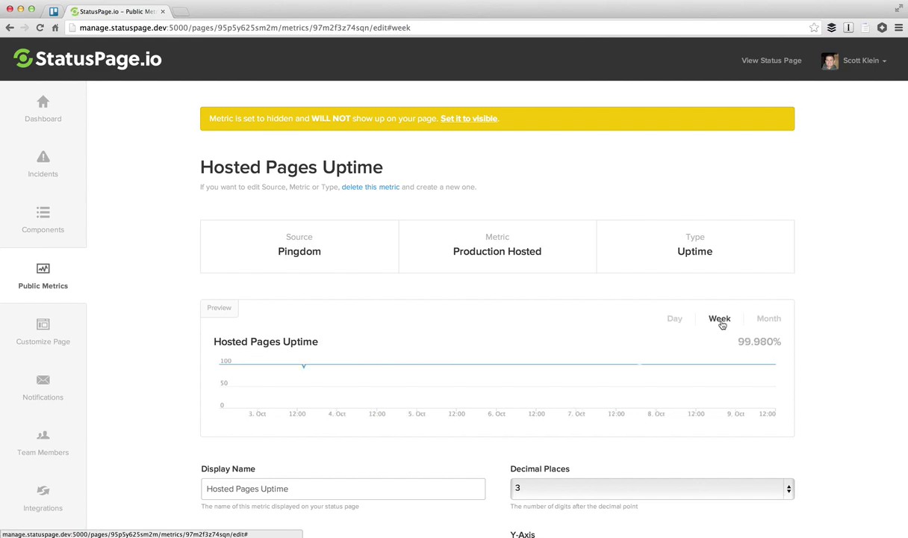
click(765, 322)
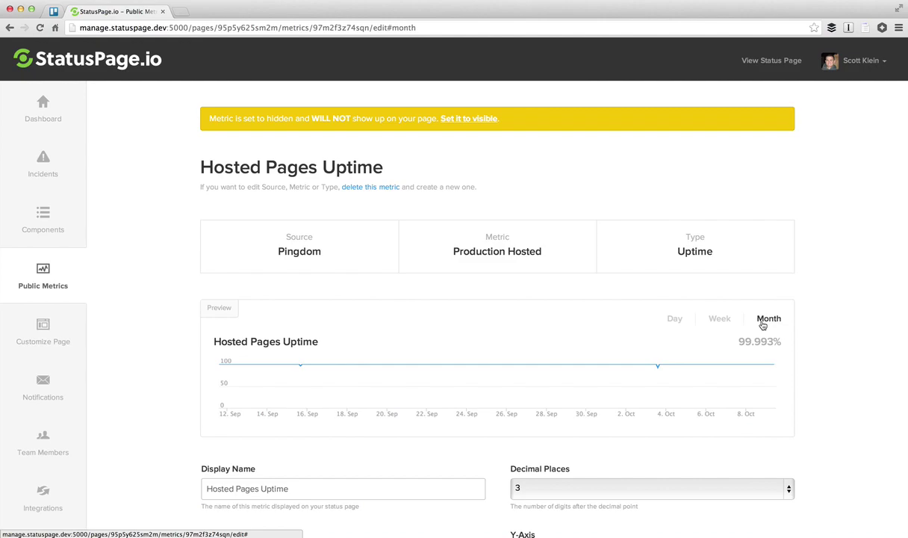
scroll(163, 321, down, 3)
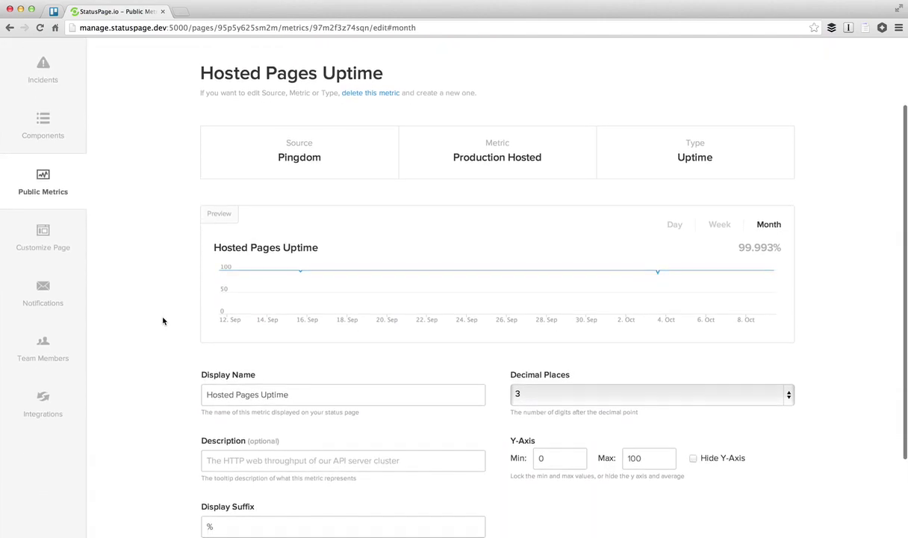
scroll(163, 321, down, 3)
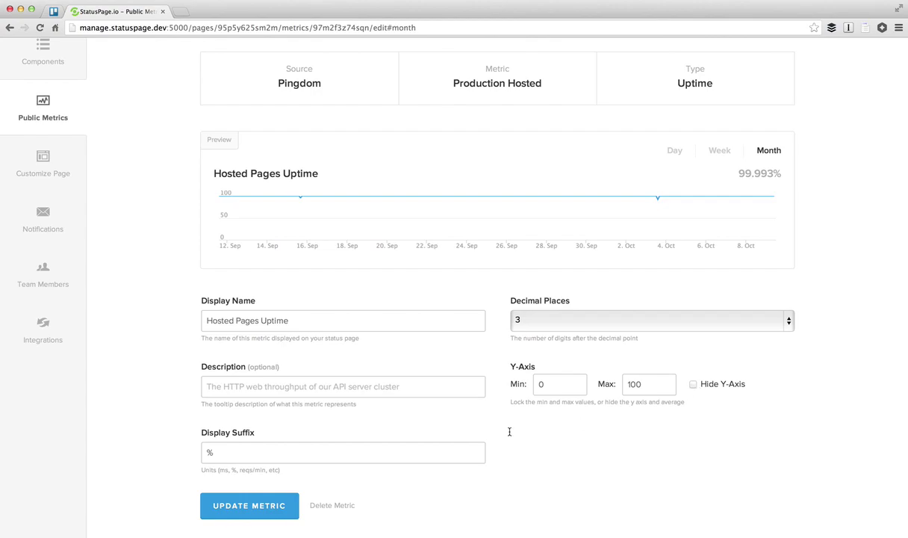
scroll(399, 402, up, 5)
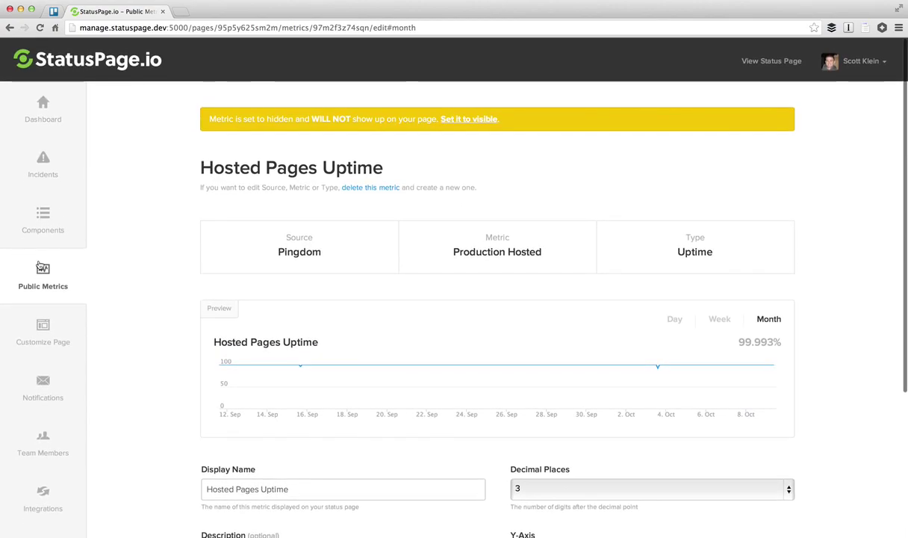
click(46, 277)
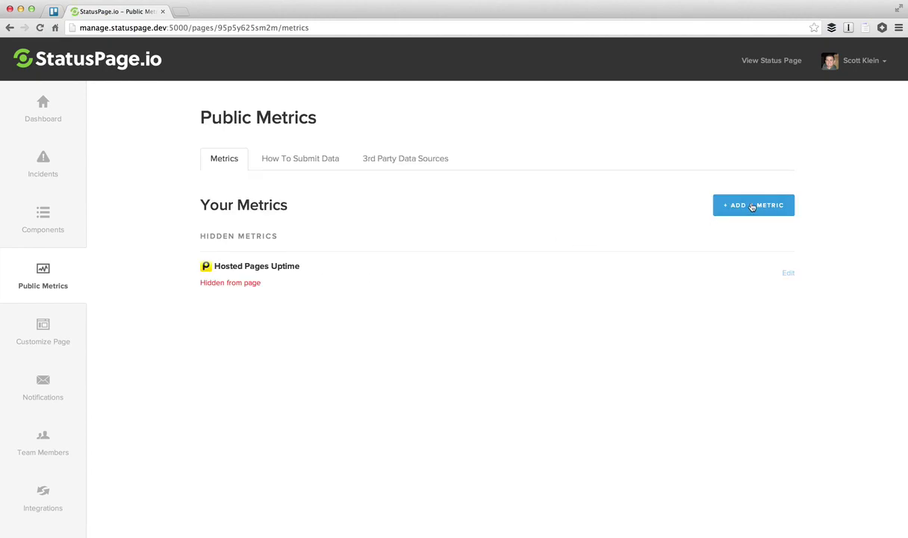
Step: Start a new metric from Librato's rack.request.time metric
click(721, 204)
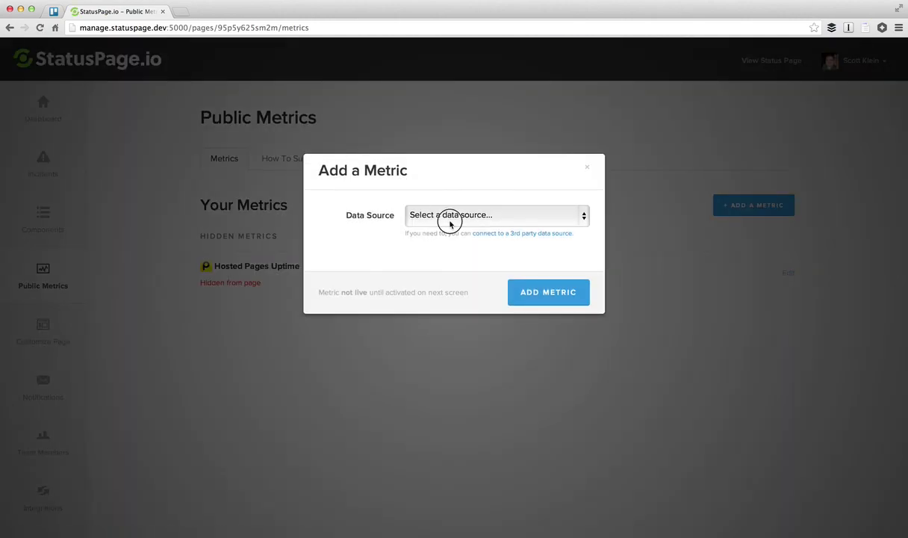
click(448, 217)
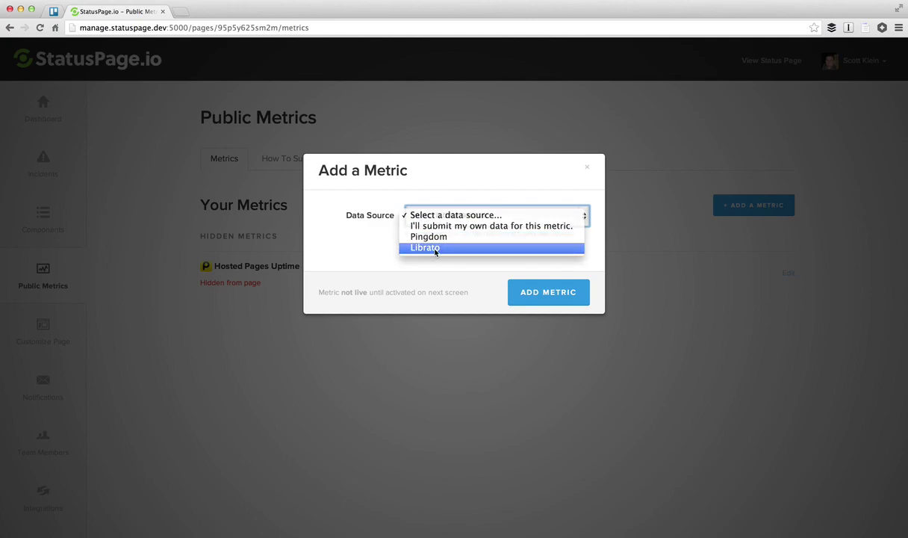
click(436, 249)
click(436, 268)
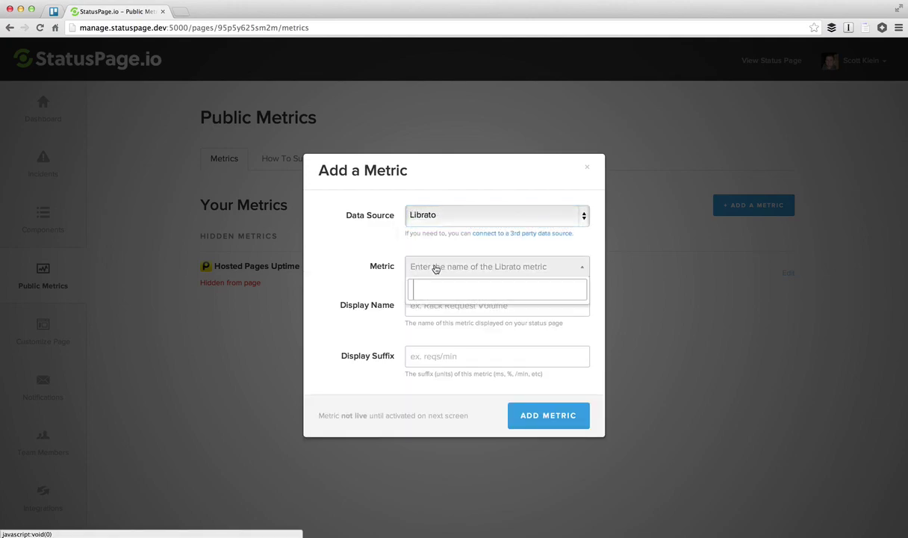
text(rack.reque)
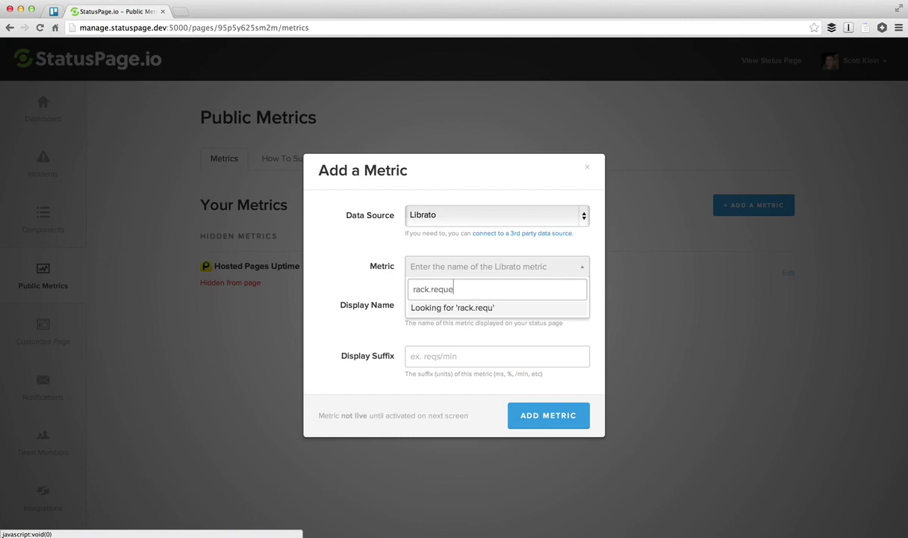
text(st.time)
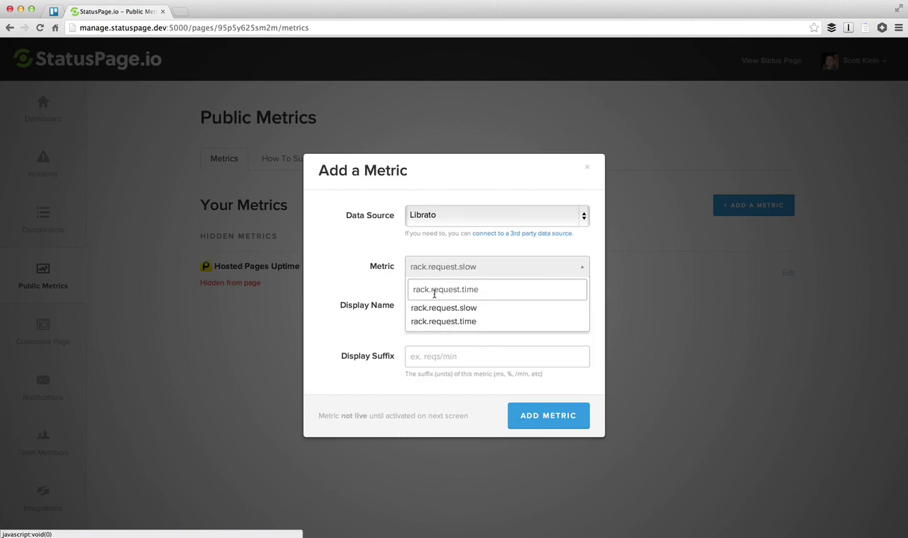
click(437, 322)
Step: Name it 'Web Respone Time' with suffix ms and create the metric
click(442, 306)
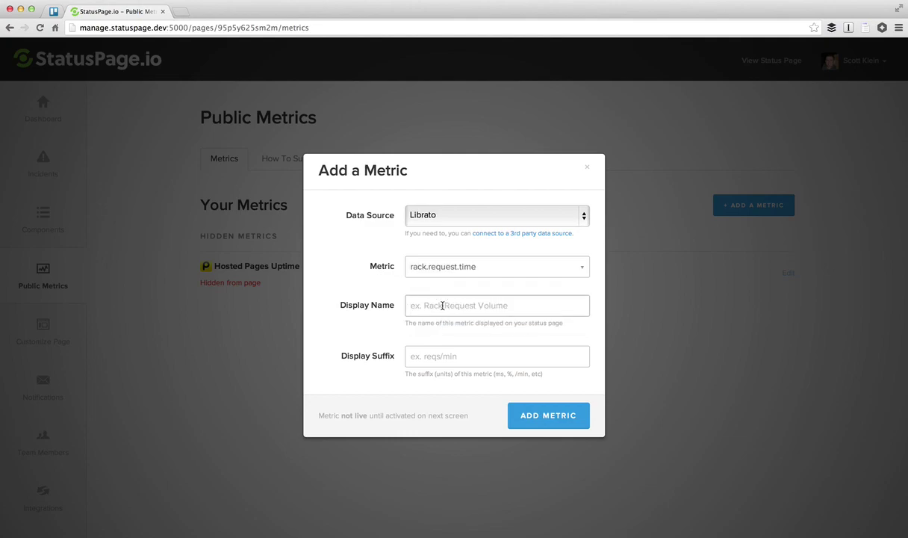
text(Web )
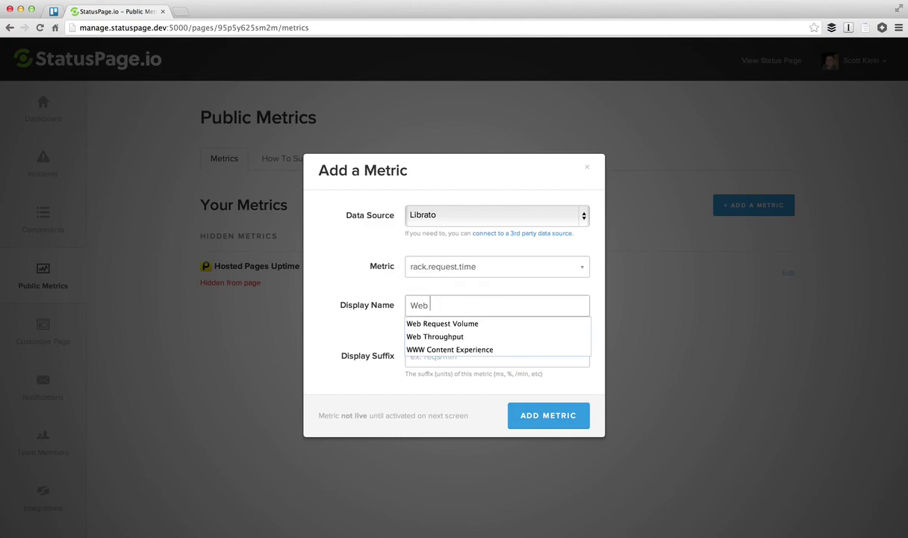
text(Respone Time)
key(Tab)
text(ms)
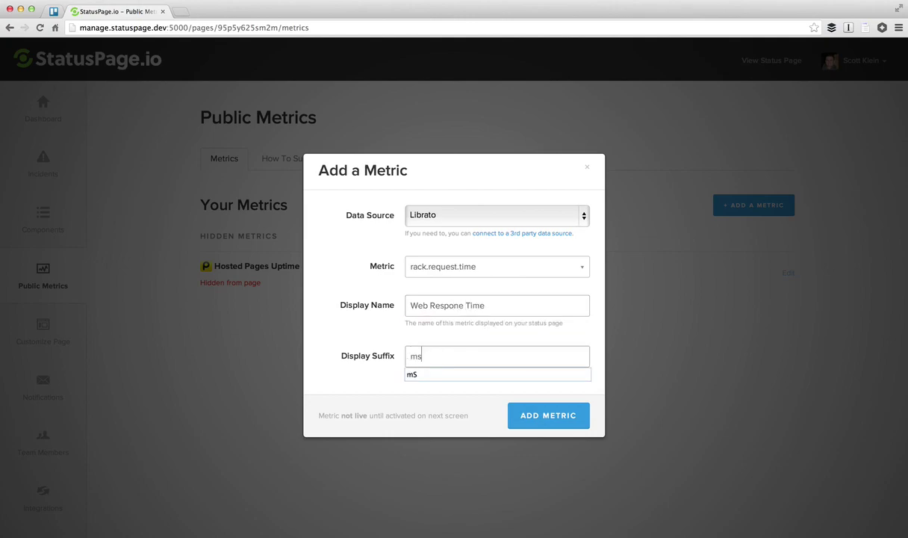
click(538, 419)
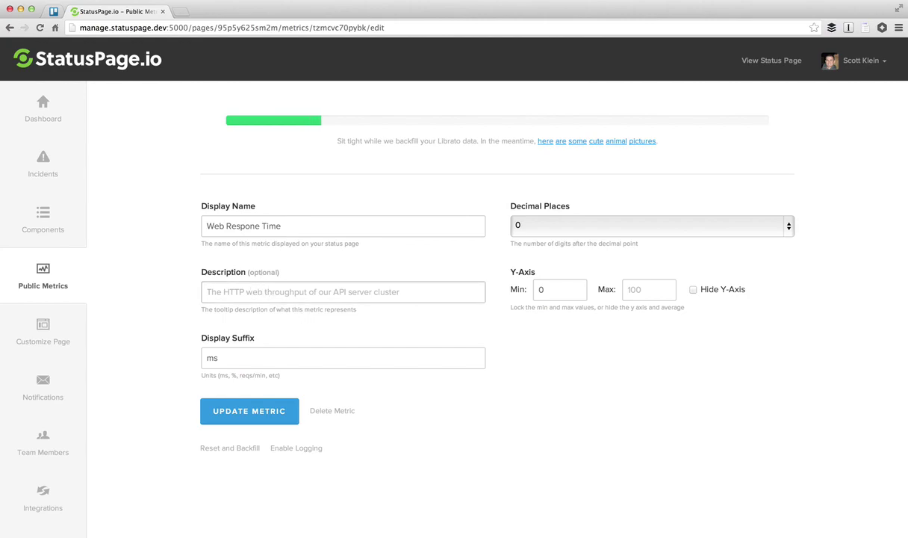
Step: Add description 'Average response time for all web requests running through the StatusPage.io system.', 2 decimal places, and save
click(207, 291)
text(Average )
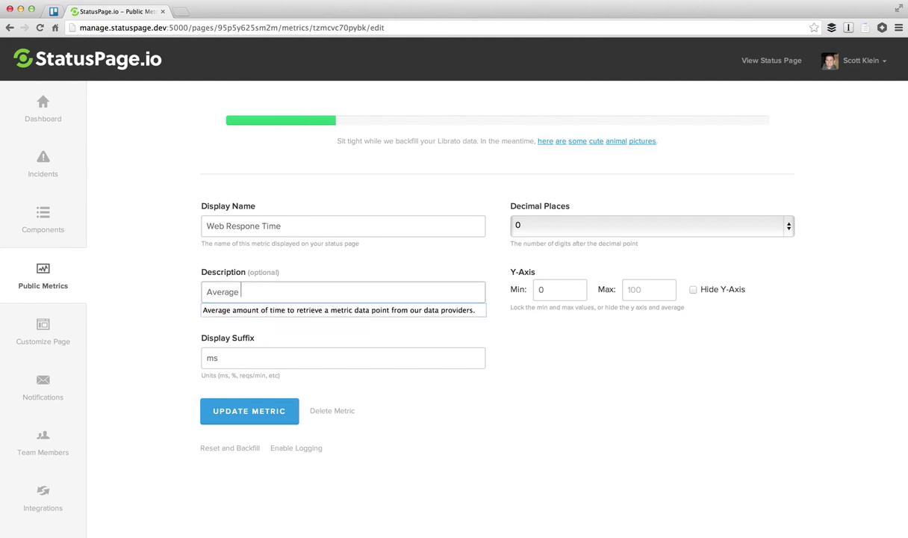
text(response time for )
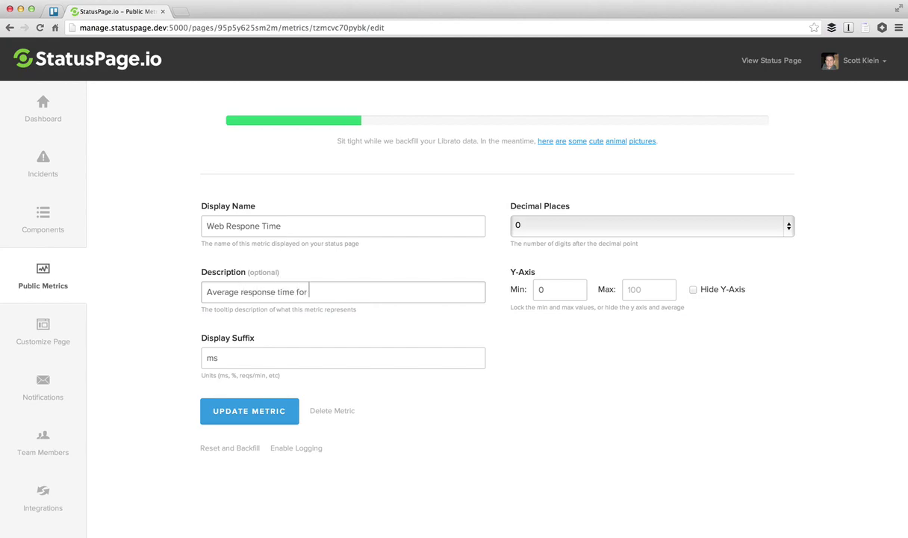
text(all web requests run)
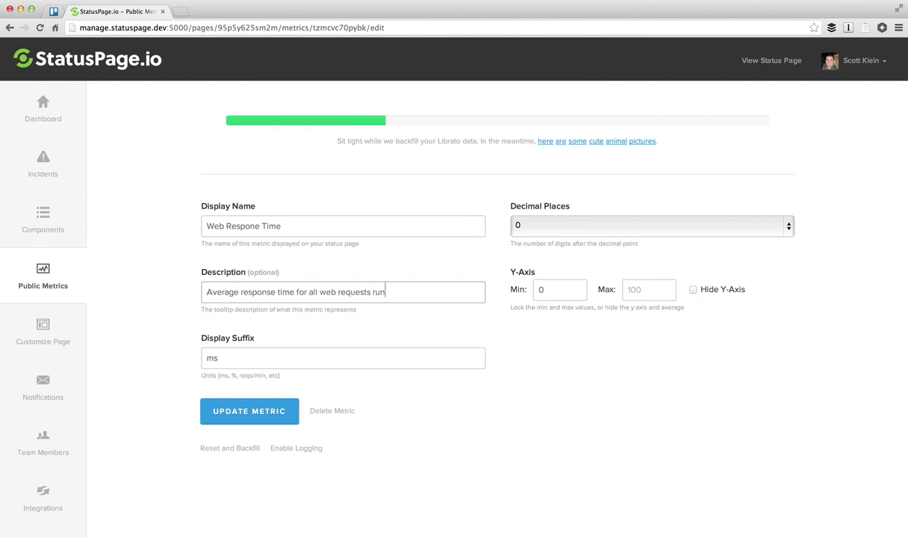
text(ning through the St)
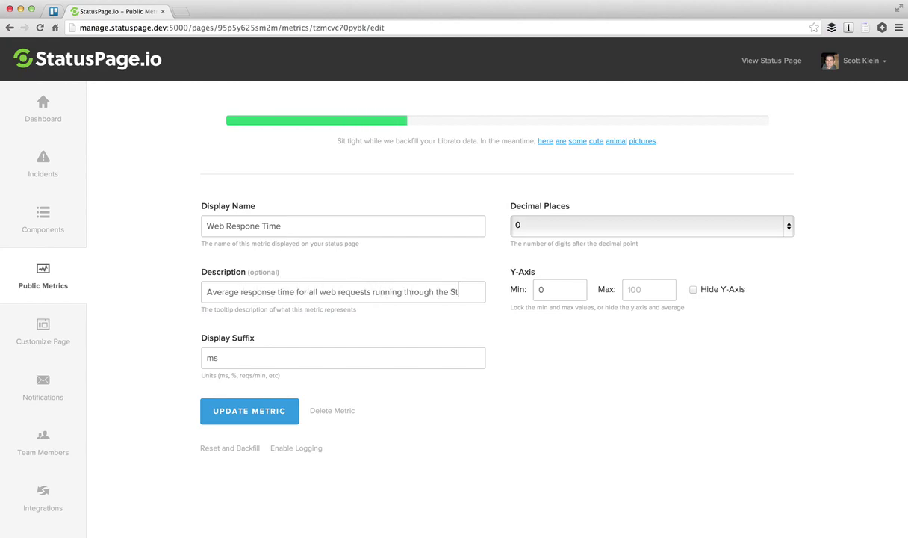
text(atusPage.io system.)
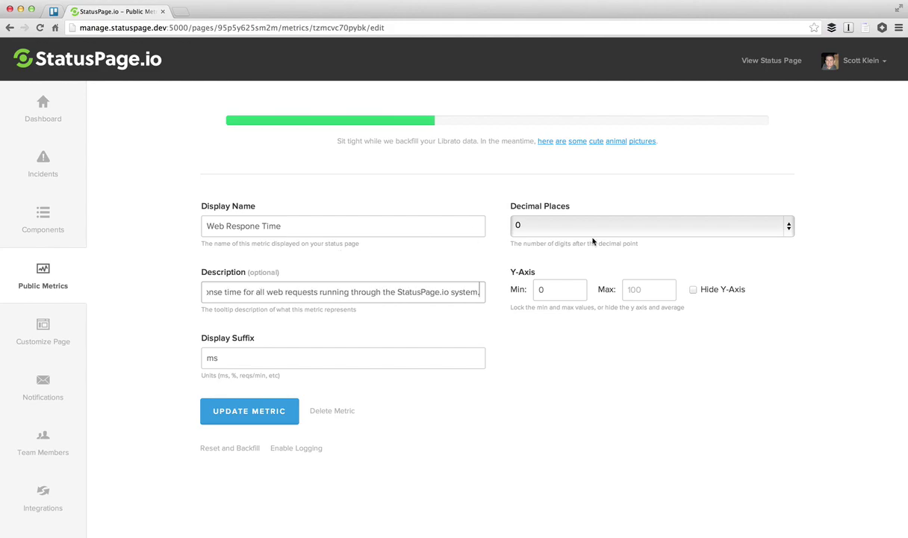
click(610, 228)
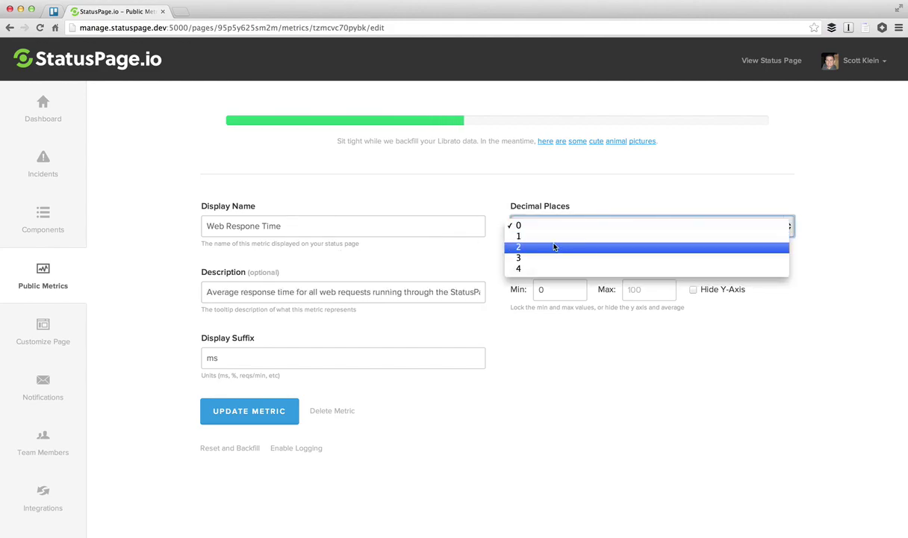
key(Escape)
key(2)
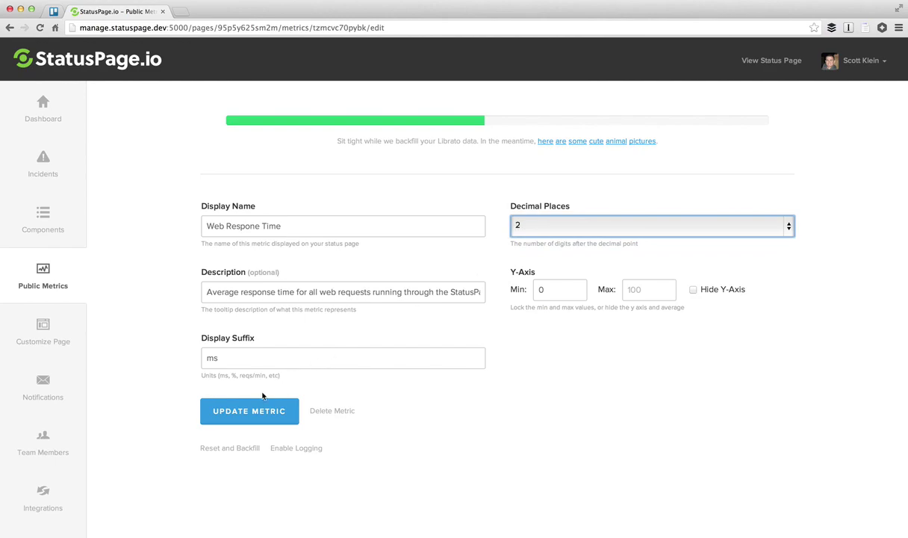
click(248, 412)
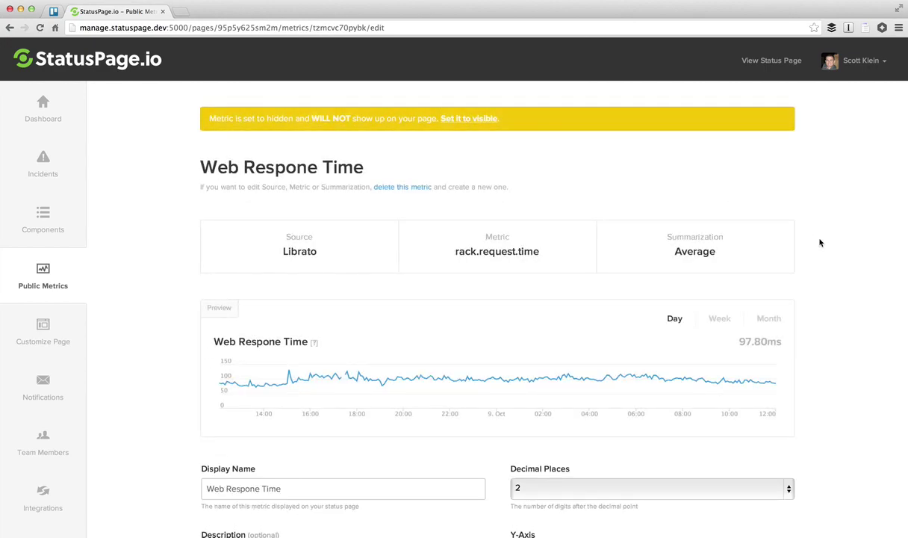
Step: Preview Web Respone Time by week and month, then set the metric visible
scroll(762, 242, down, 1)
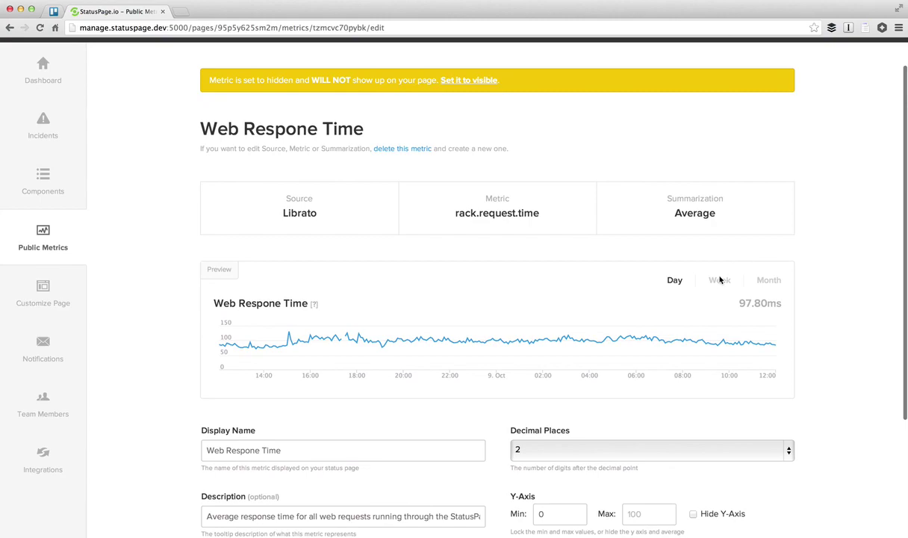
click(718, 281)
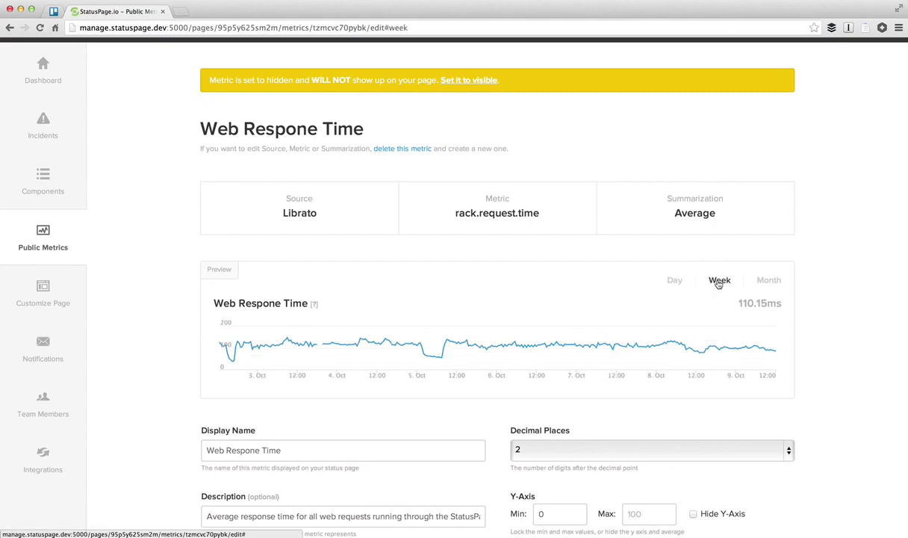
click(770, 283)
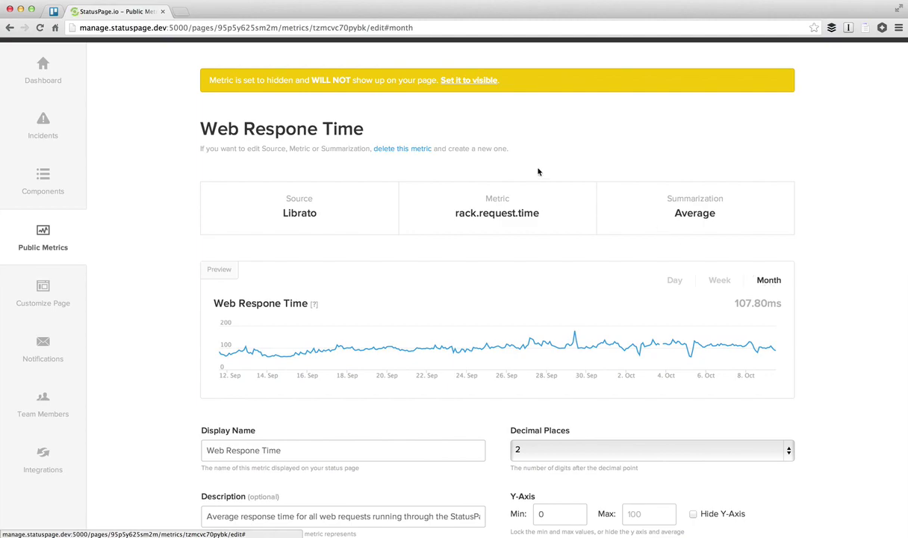
click(464, 81)
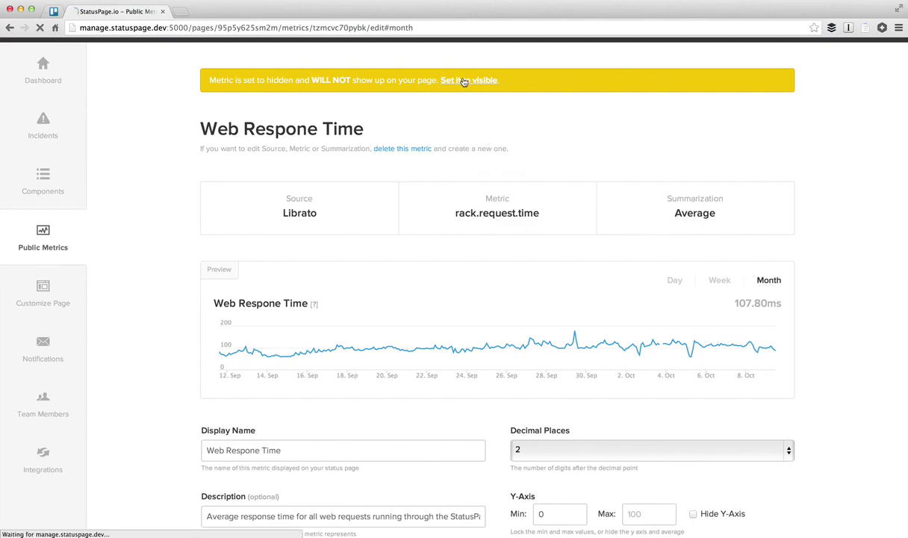